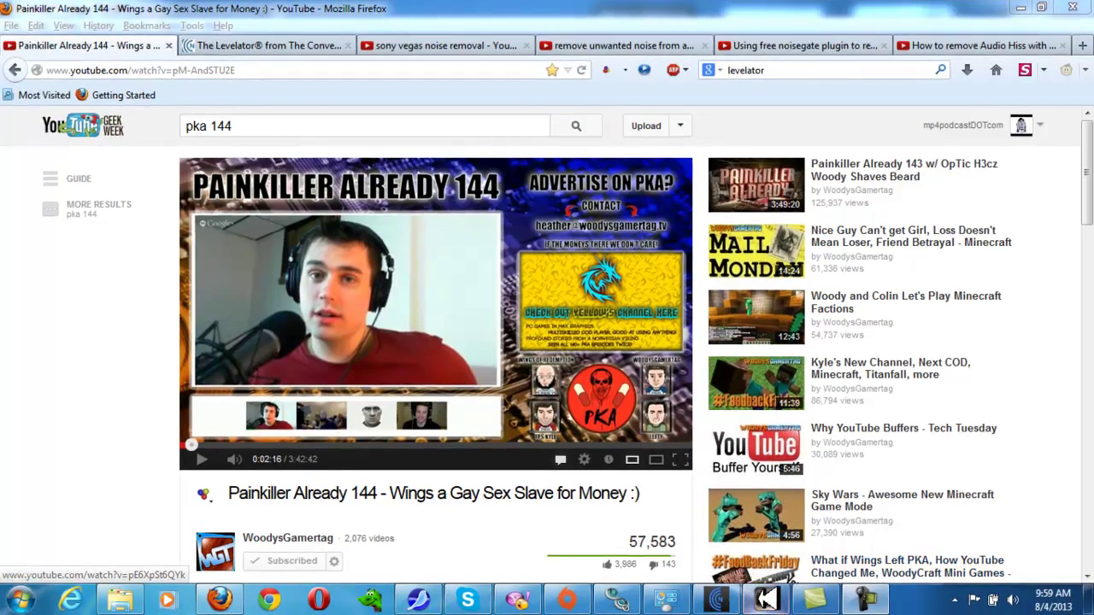
- Switch from Firefox to the Vegas Pro window with the untitled podcast project
{"action": "left_click", "coordinate": [767, 600]}
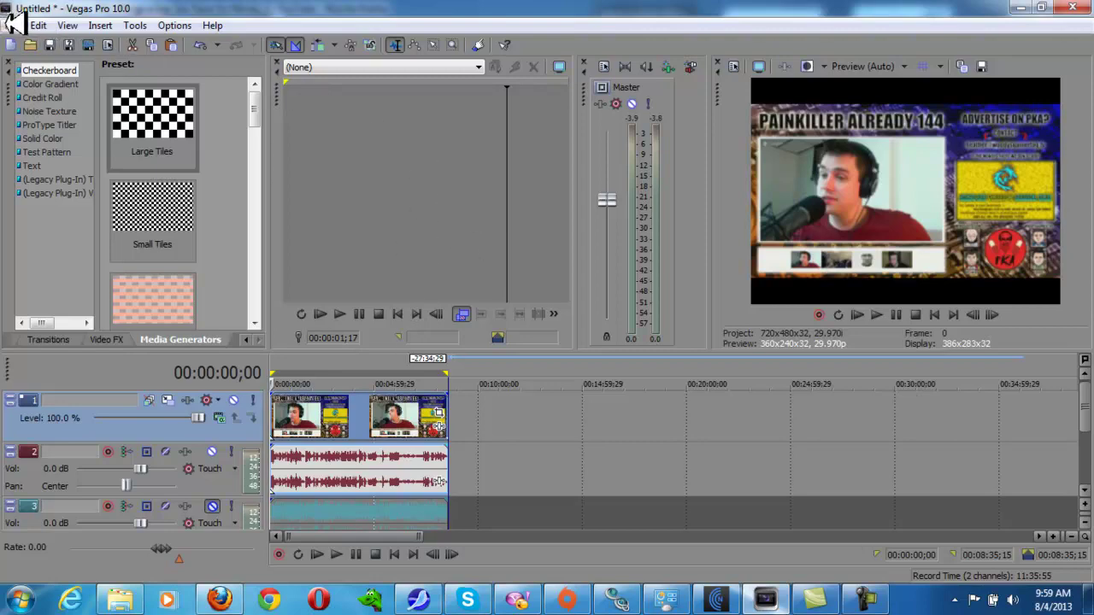
- Open Render As and set Save as type to MP3 Audio, targeting Untitled.mp3 at 256 Kbps
{"action": "left_click", "coordinate": [12, 25]}
{"action": "left_click", "coordinate": [78, 139]}
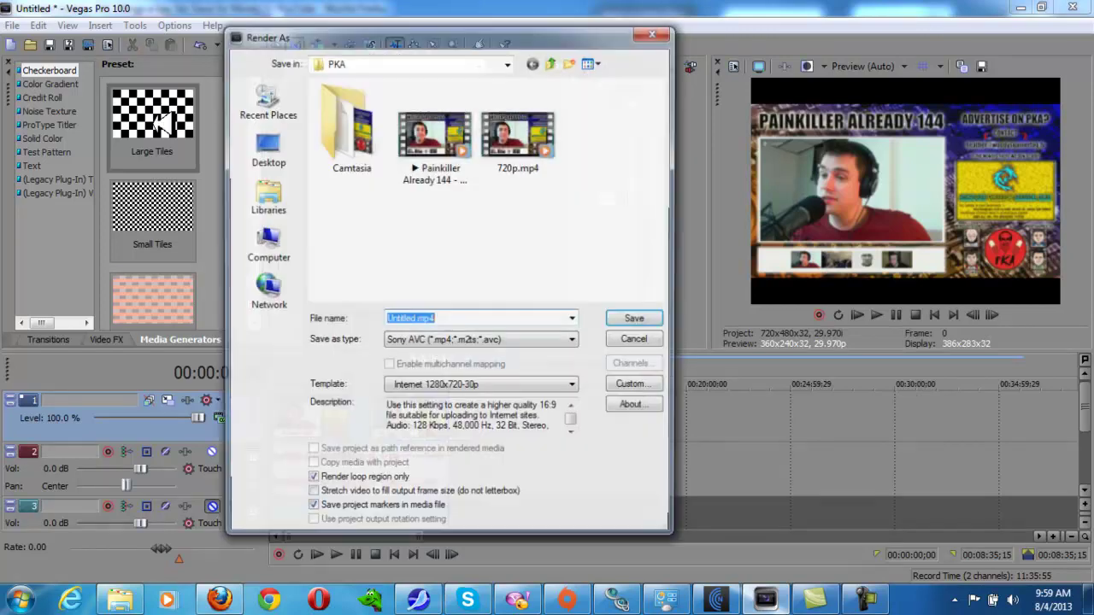
{"action": "left_click", "coordinate": [539, 340]}
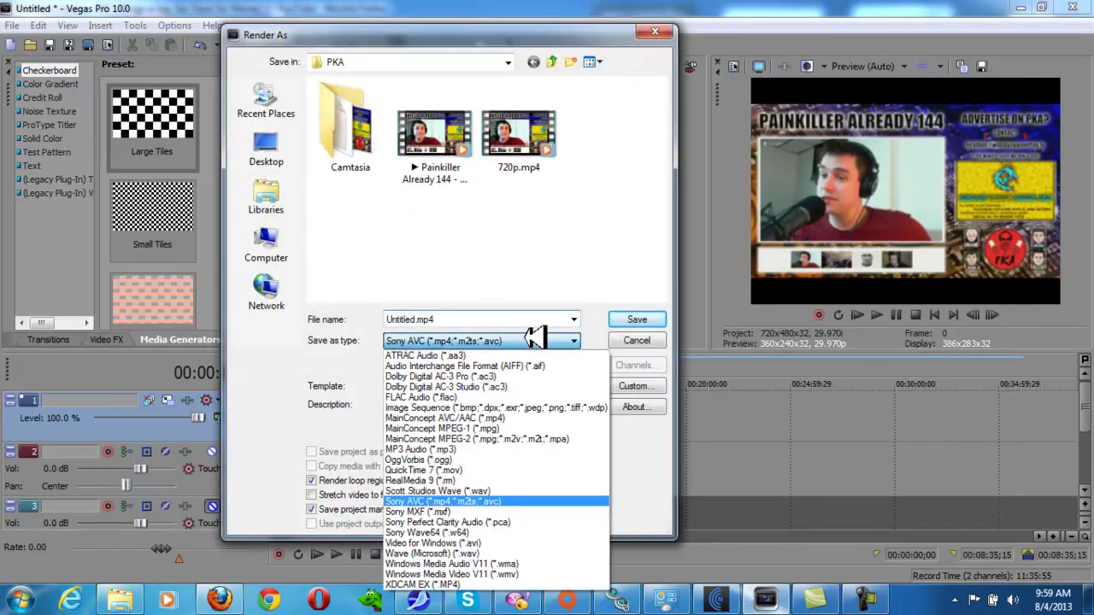
{"action": "left_click", "coordinate": [500, 449]}
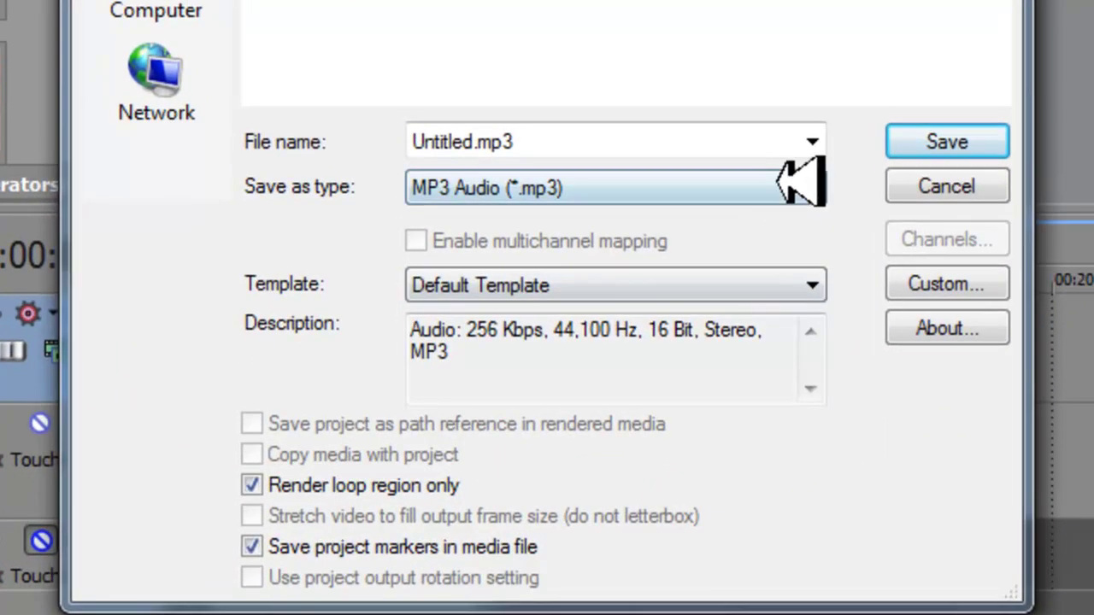
{"action": "left_click", "coordinate": [568, 340]}
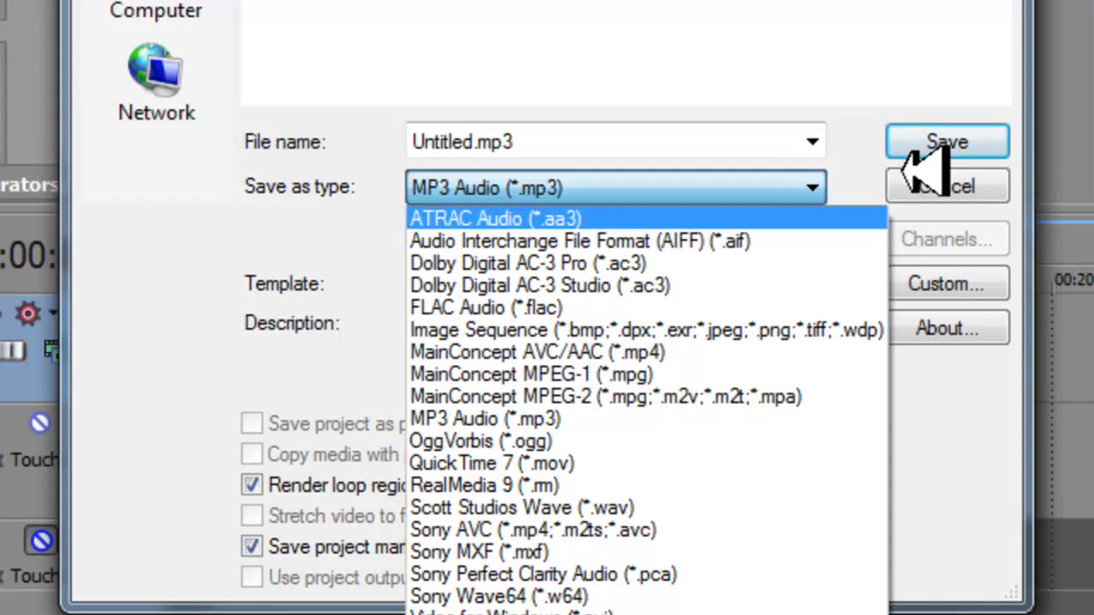
{"action": "left_click", "coordinate": [154, 270]}
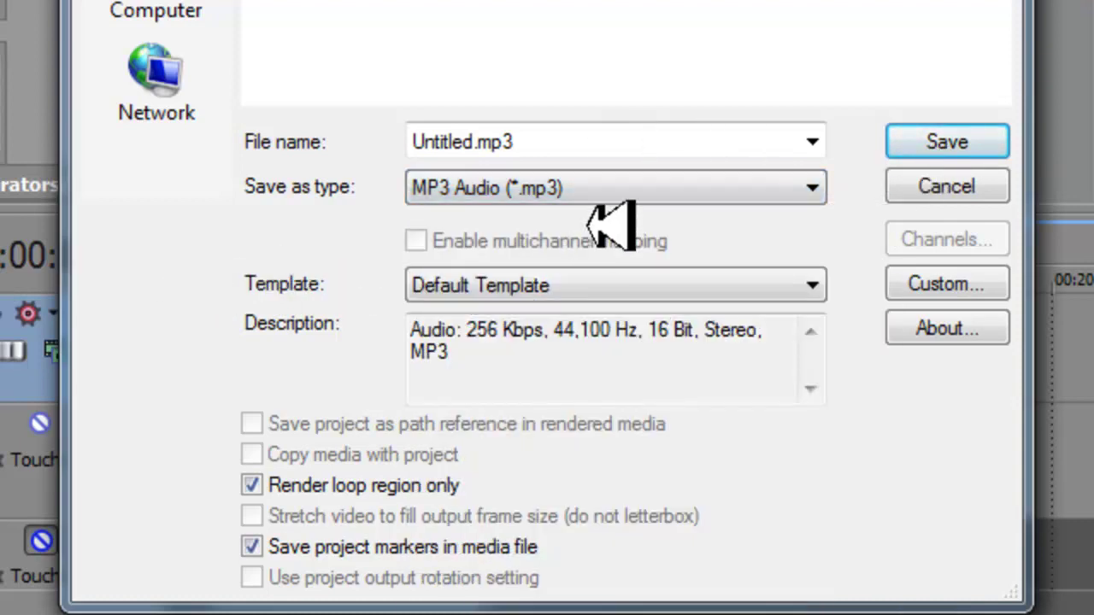
{"action": "left_click", "coordinate": [623, 179]}
{"action": "left_click", "coordinate": [621, 179]}
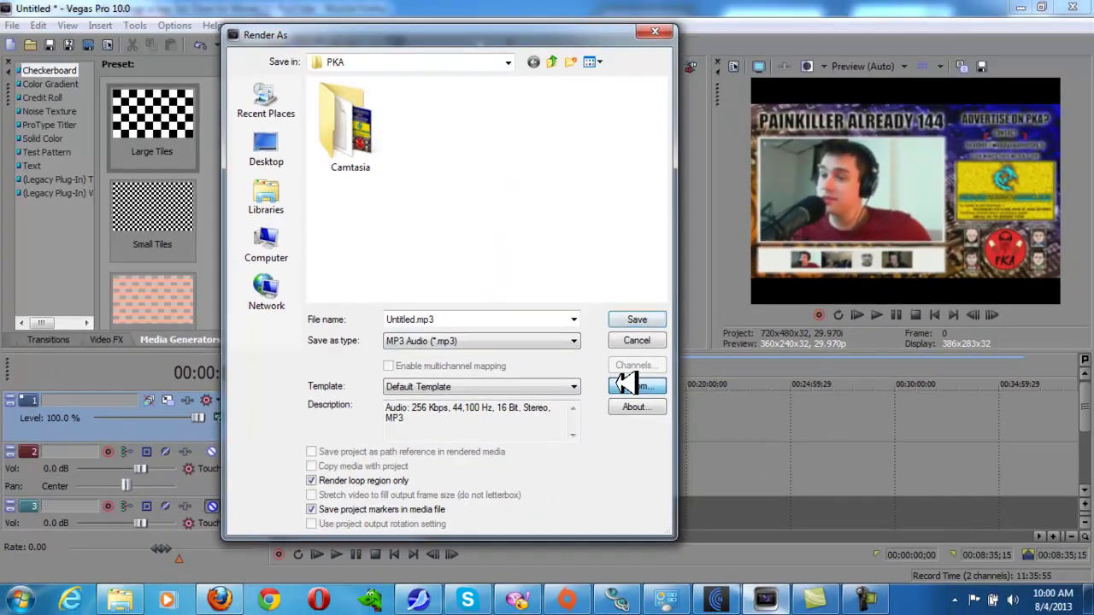
- Check the custom MP3 bit rate stays 256 Kbps, then cancel both render dialogs
{"action": "left_click", "coordinate": [925, 281]}
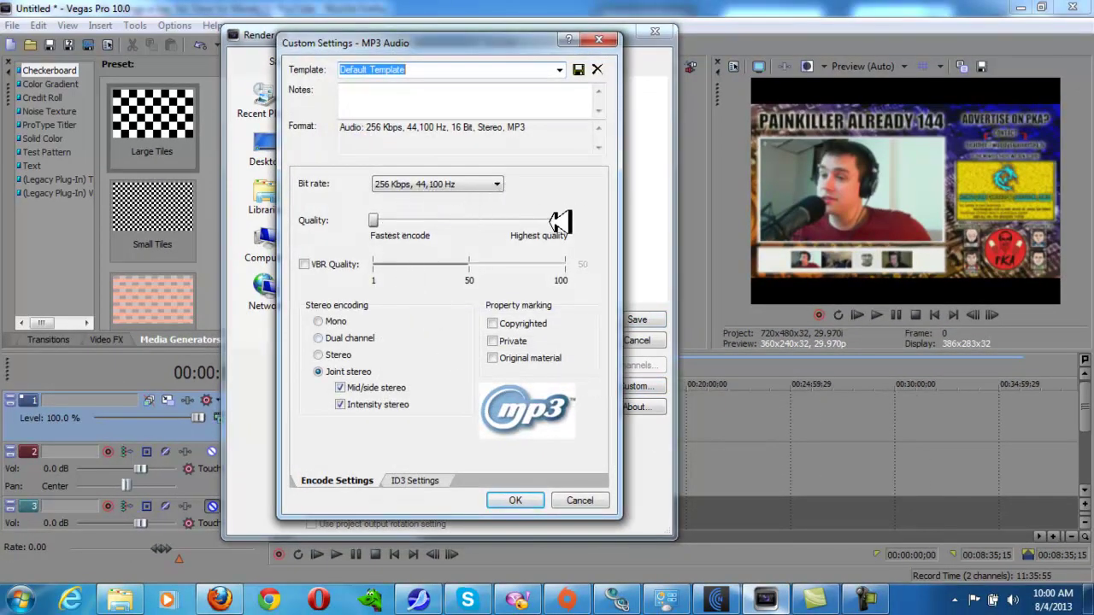
{"action": "left_click", "coordinate": [498, 184]}
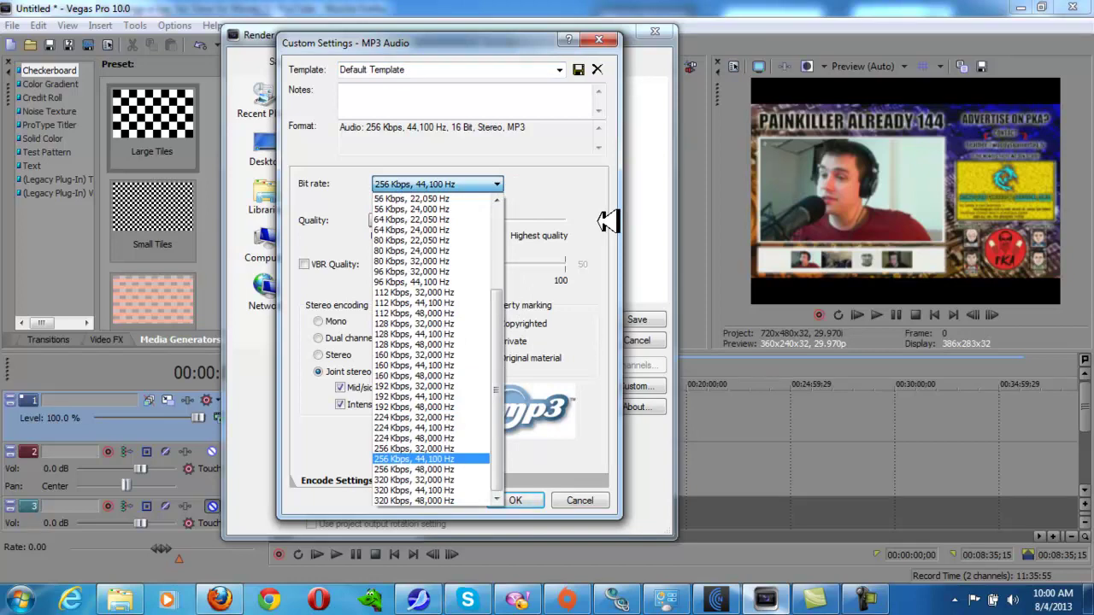
{"action": "left_click", "coordinate": [597, 402]}
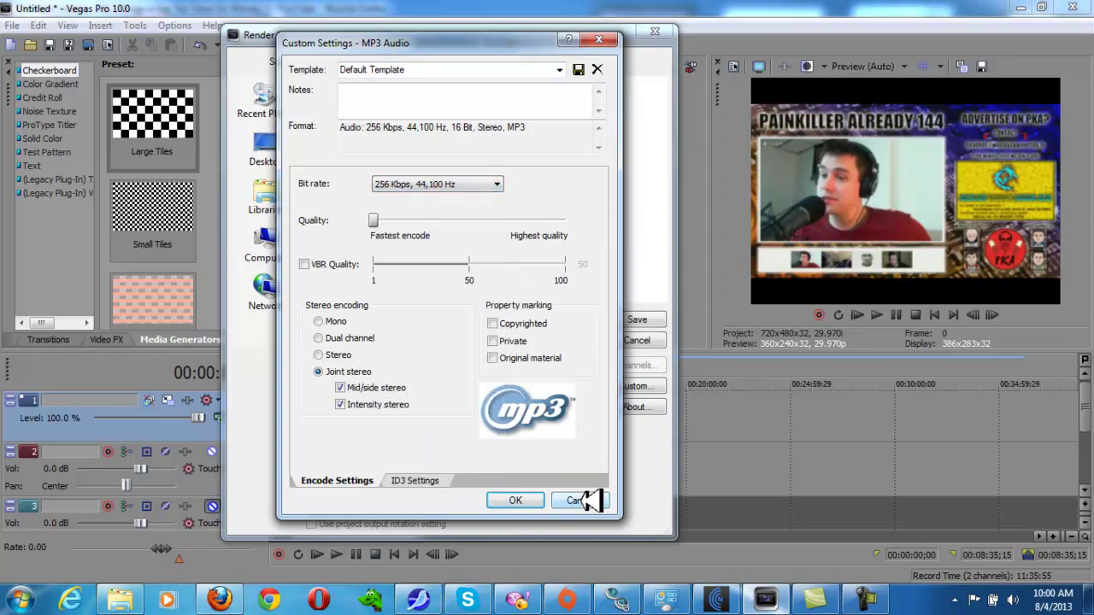
{"action": "left_click", "coordinate": [589, 501]}
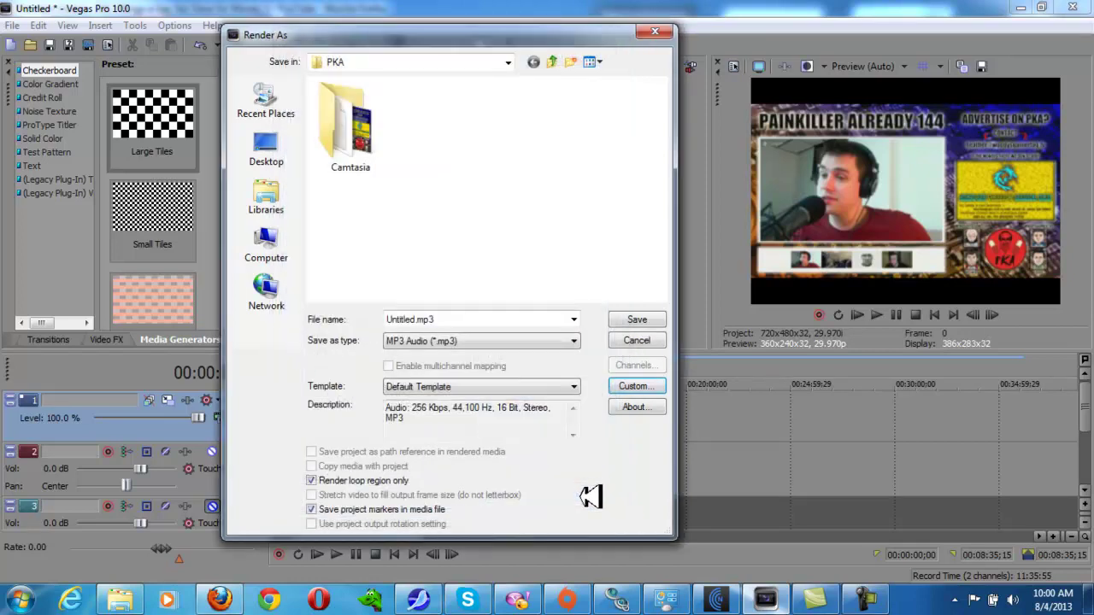
{"action": "left_click", "coordinate": [623, 339]}
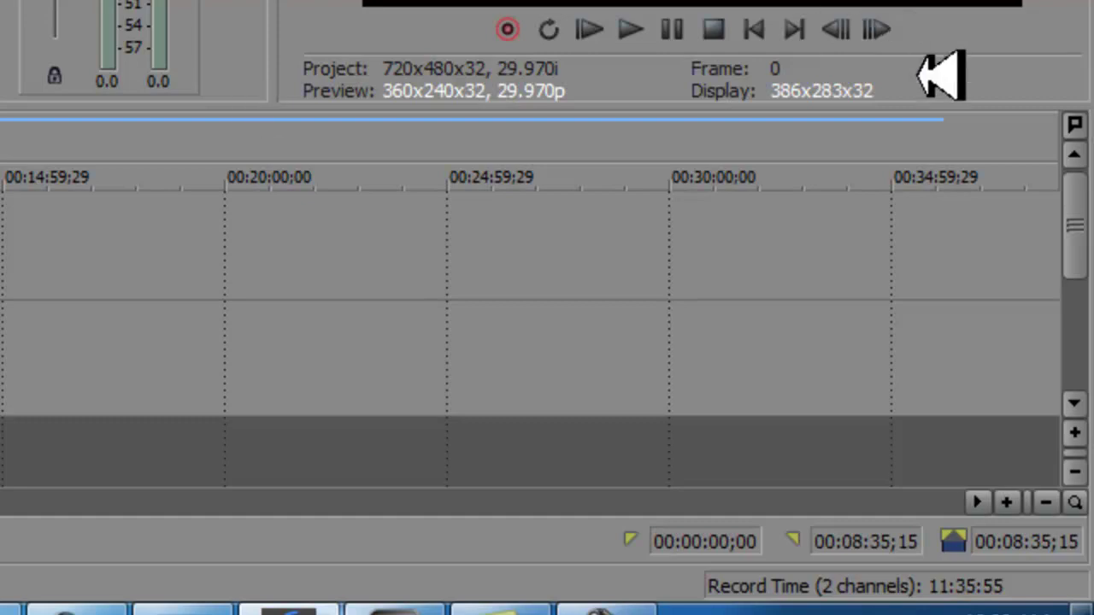
{"action": "left_click_drag", "start_coordinate": [1071, 212], "coordinate": [1050, 247]}
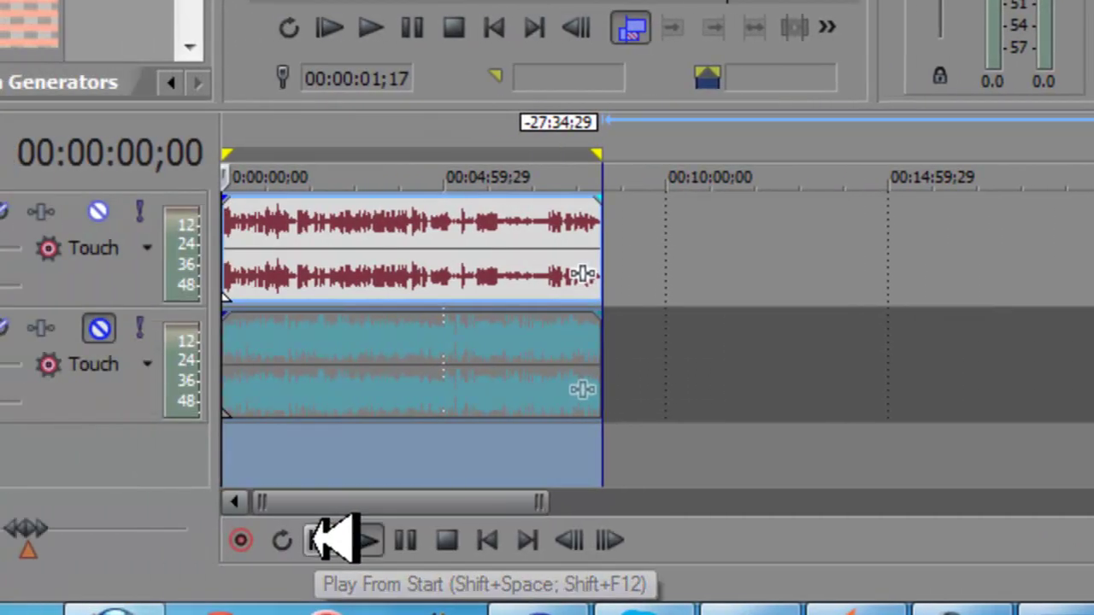
{"action": "left_click", "coordinate": [323, 540]}
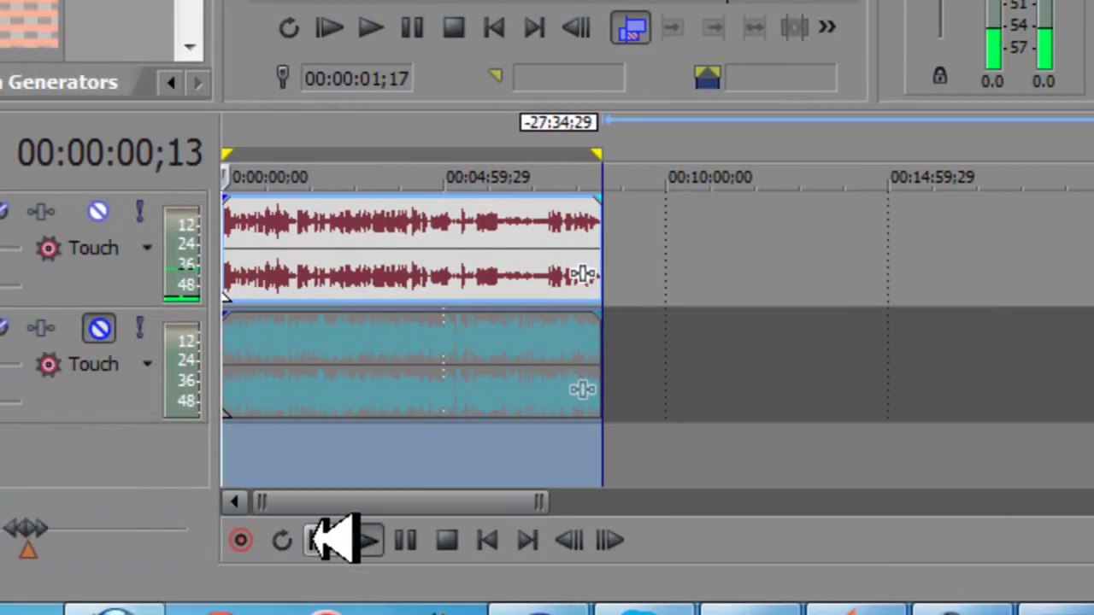
{"action": "left_click", "coordinate": [446, 540]}
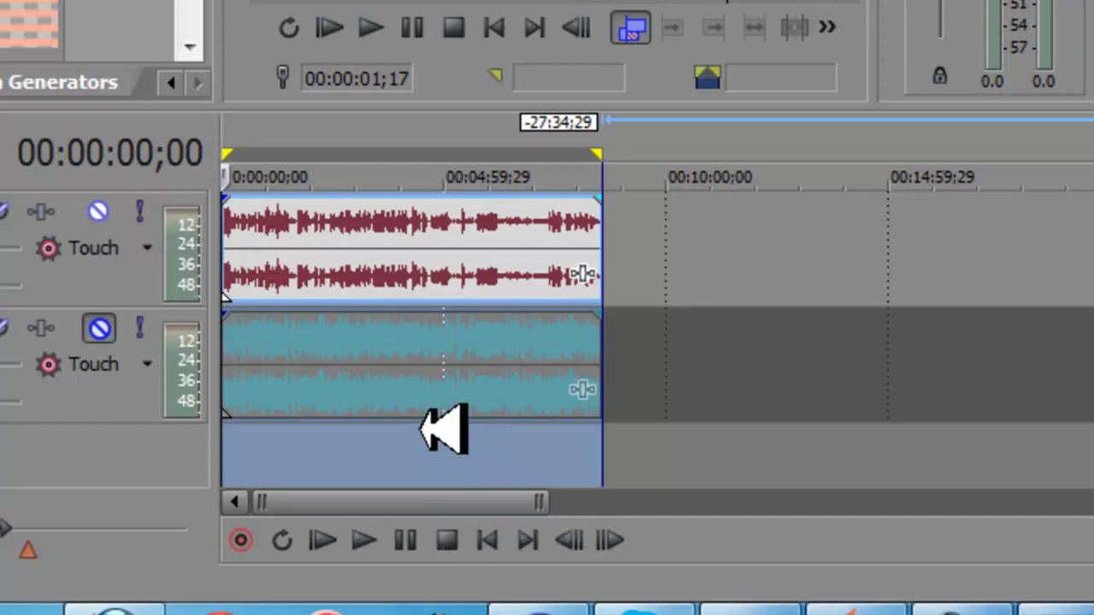
{"action": "left_click", "coordinate": [354, 254]}
{"action": "left_click", "coordinate": [354, 254]}
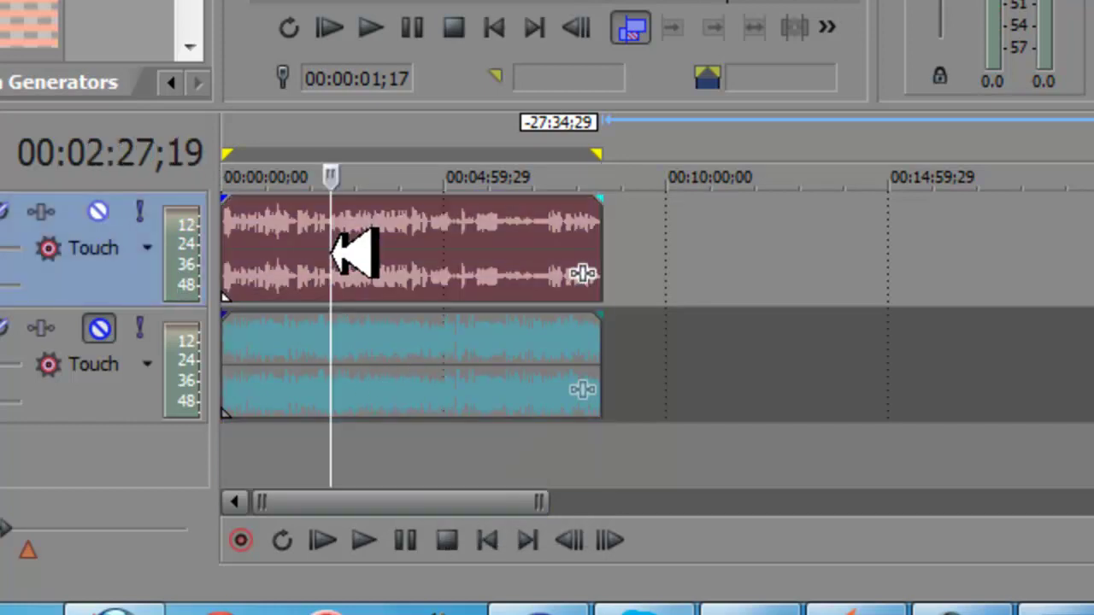
{"action": "double_click", "coordinate": [391, 252]}
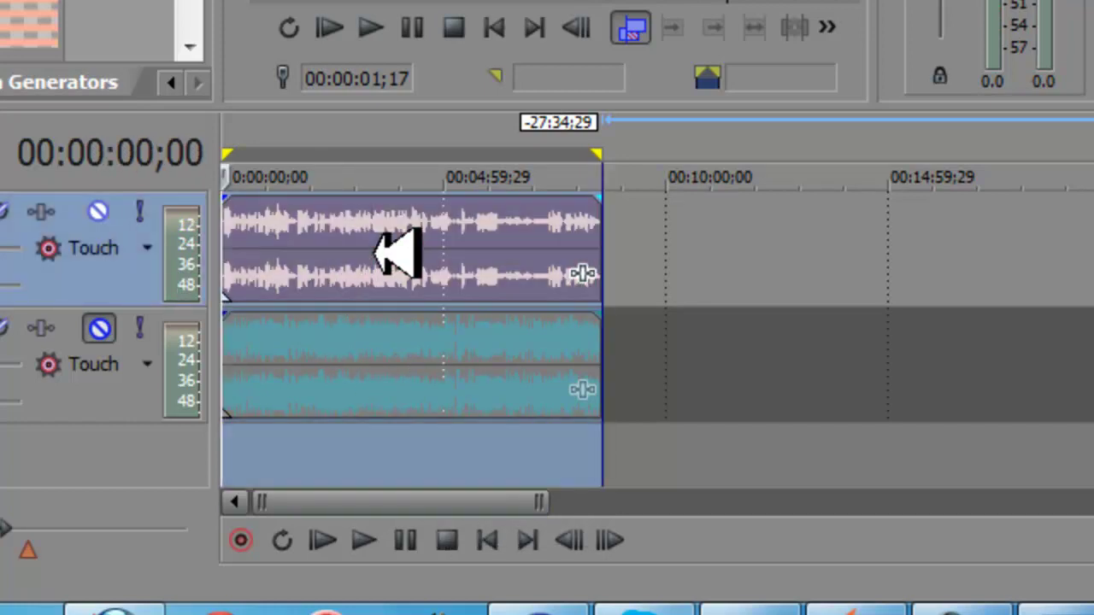
{"action": "left_click", "coordinate": [104, 212]}
{"action": "left_click", "coordinate": [101, 328]}
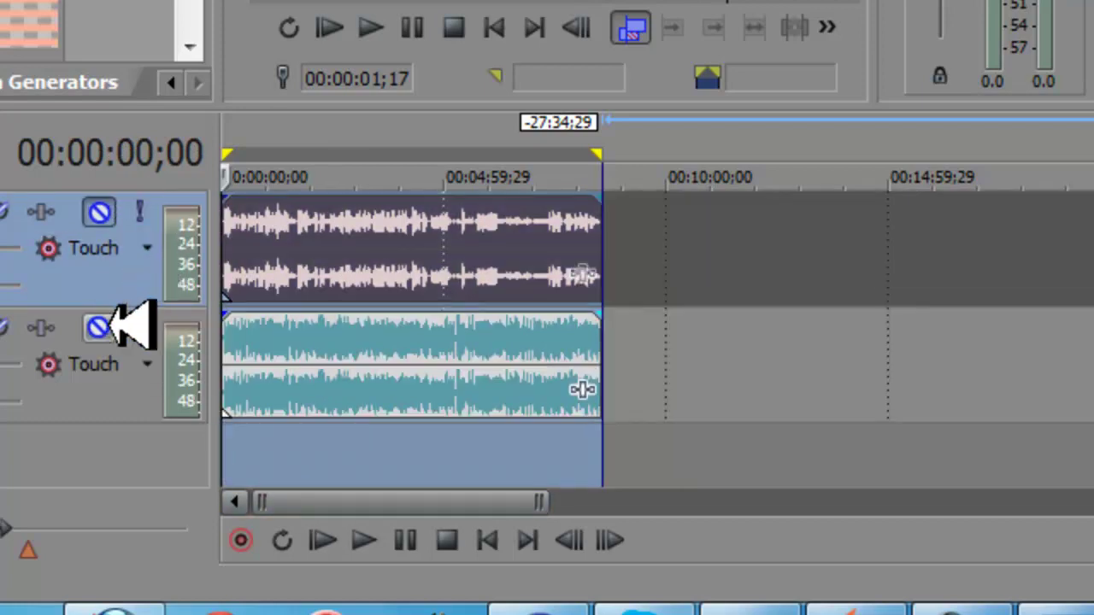
{"action": "left_click", "coordinate": [366, 540]}
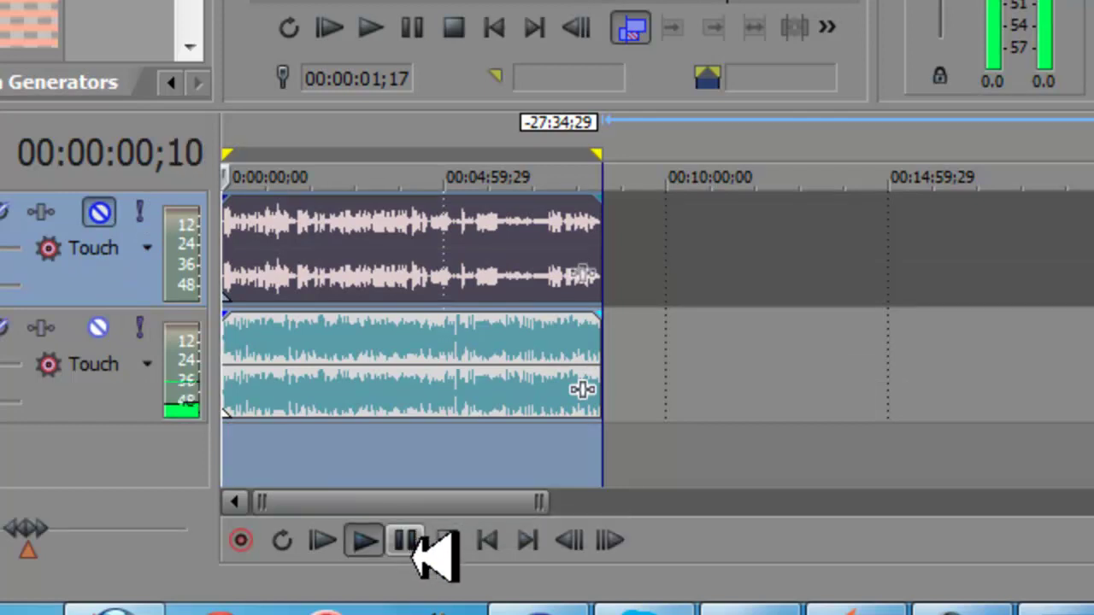
{"action": "left_click", "coordinate": [451, 539]}
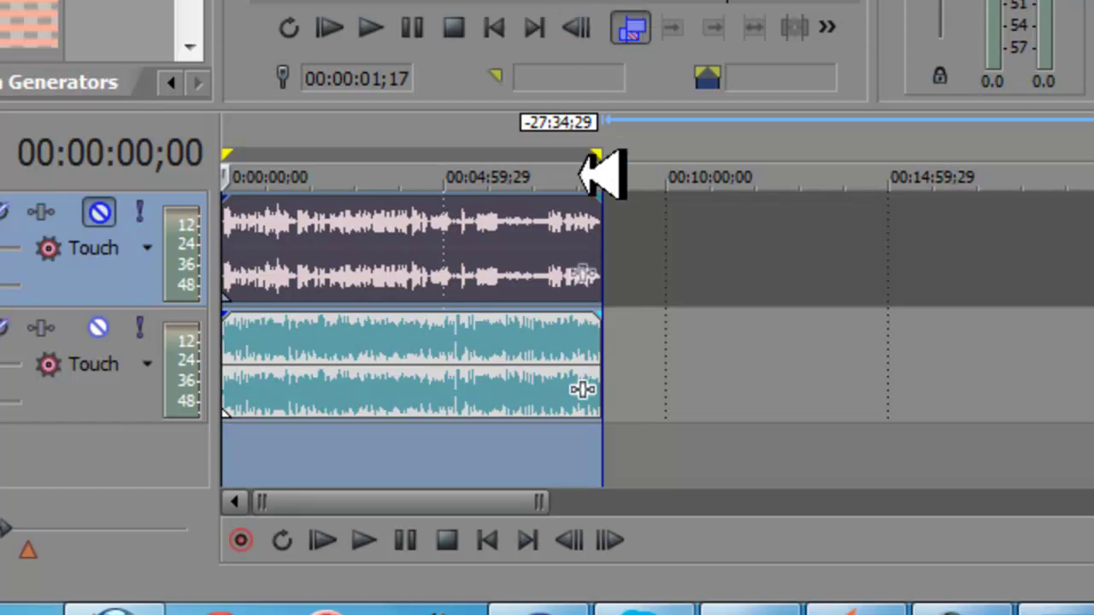
- Bring Firefox forward and switch to the remove unwanted noise tutorial tab
{"action": "mouse_move", "coordinate": [114, 611]}
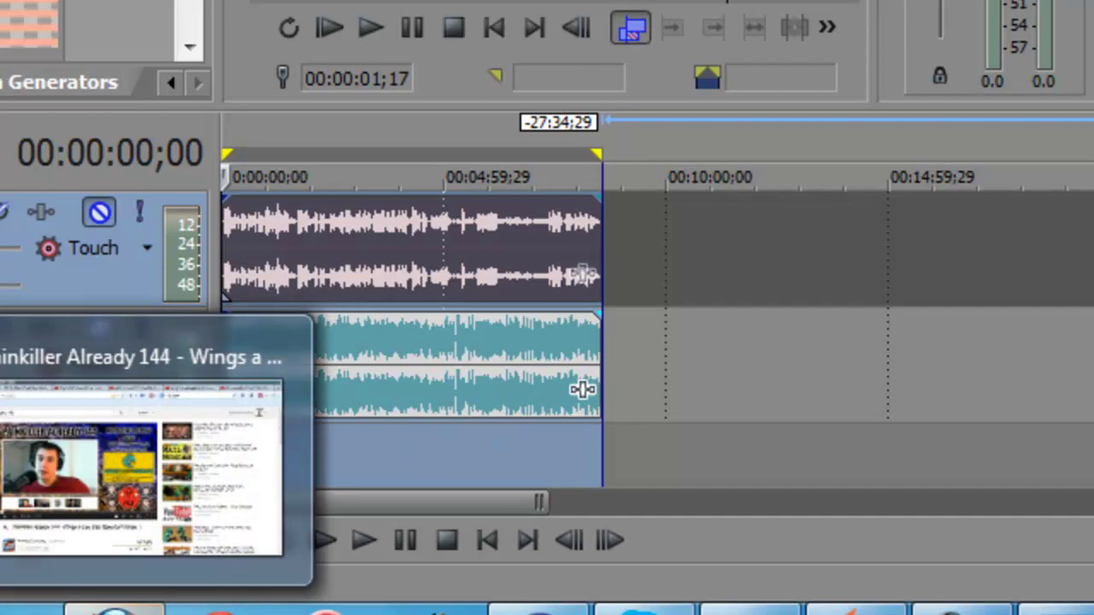
{"action": "left_click", "coordinate": [141, 470]}
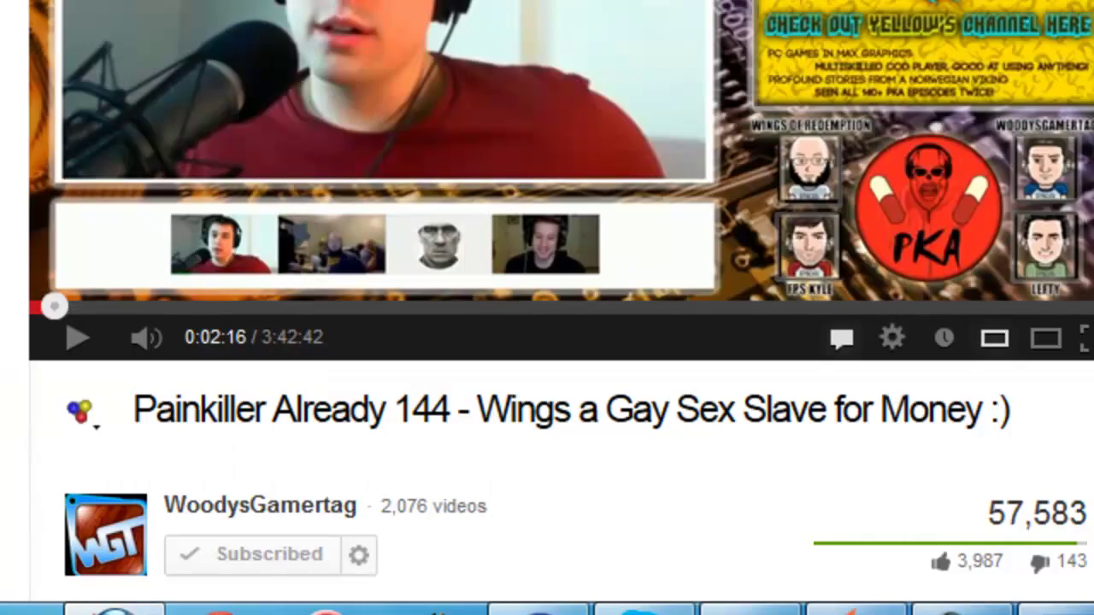
{"action": "key", "text": "ctrl+Tab"}
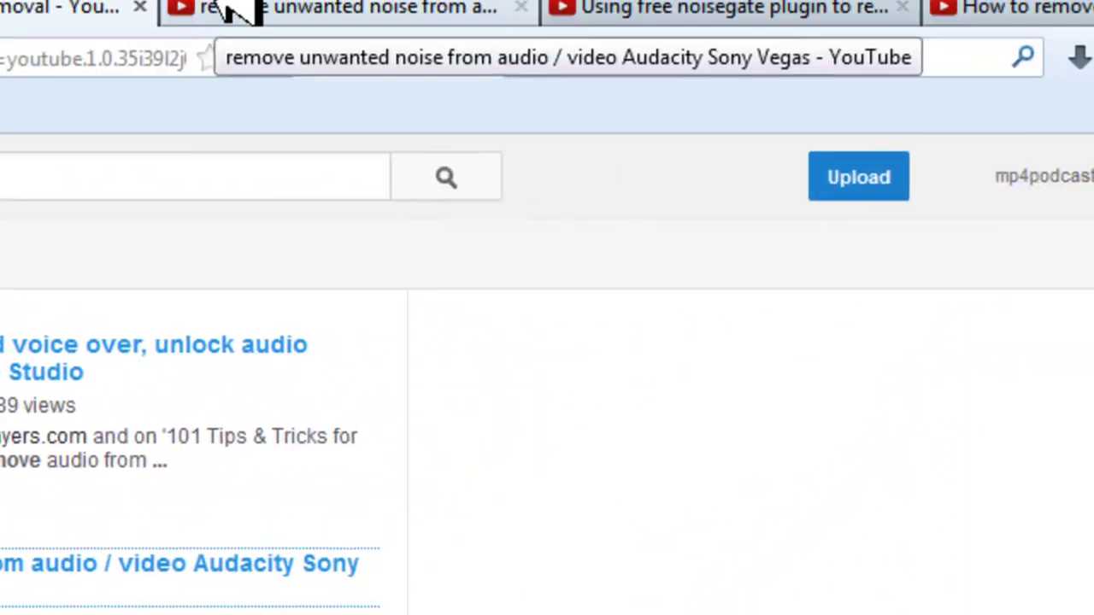
{"action": "left_click", "coordinate": [236, 19]}
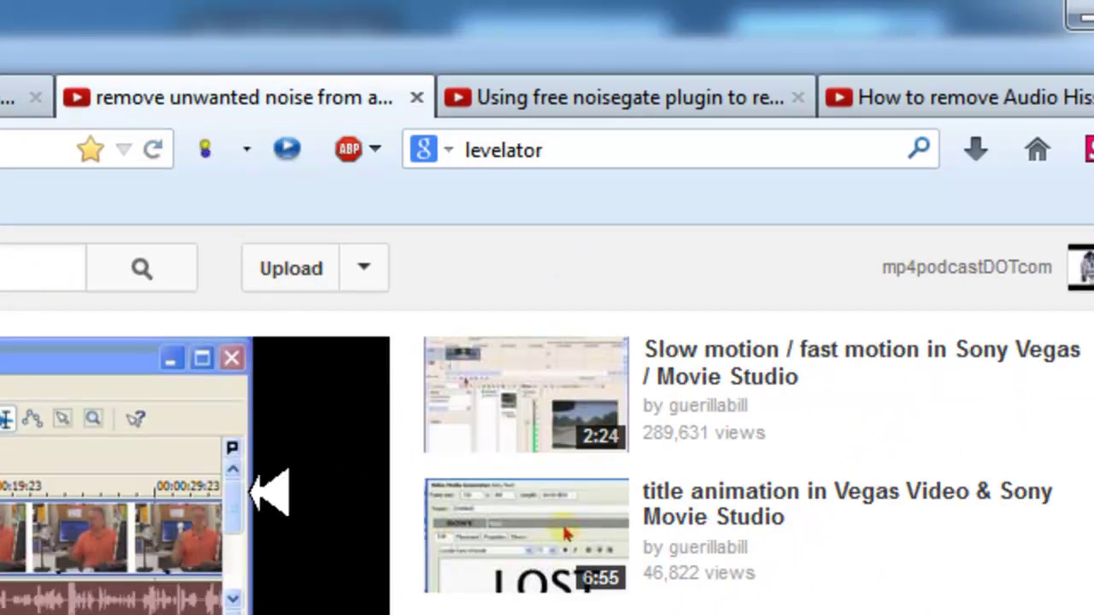
- Browse the noisegate plugin and hiss removal tutorials, ending on the 'sony vegas noise removal' results
{"action": "left_click", "coordinate": [516, 100]}
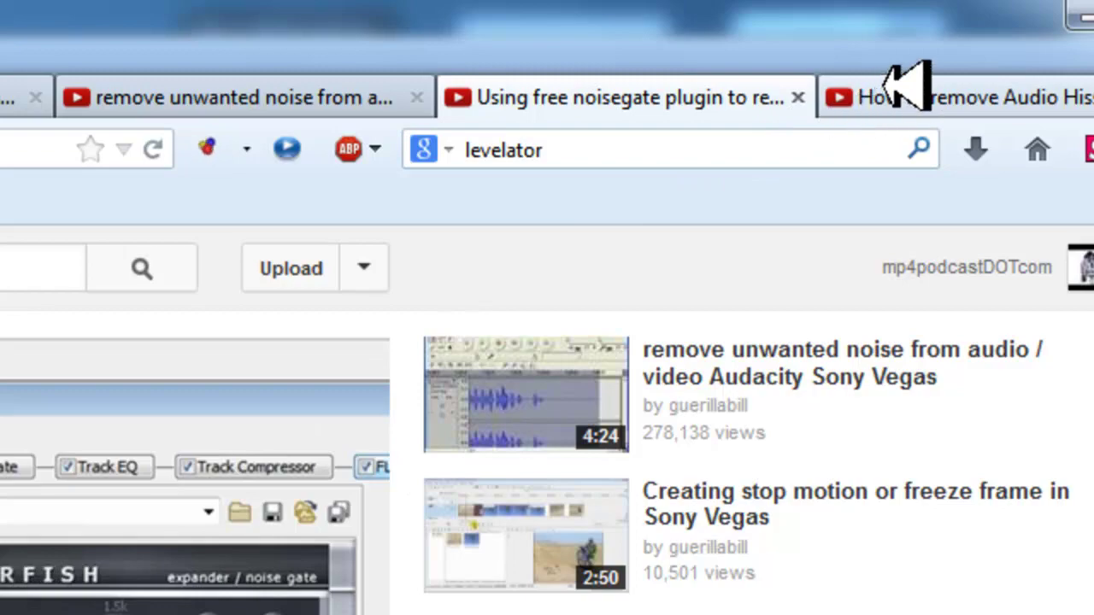
{"action": "left_click", "coordinate": [231, 89]}
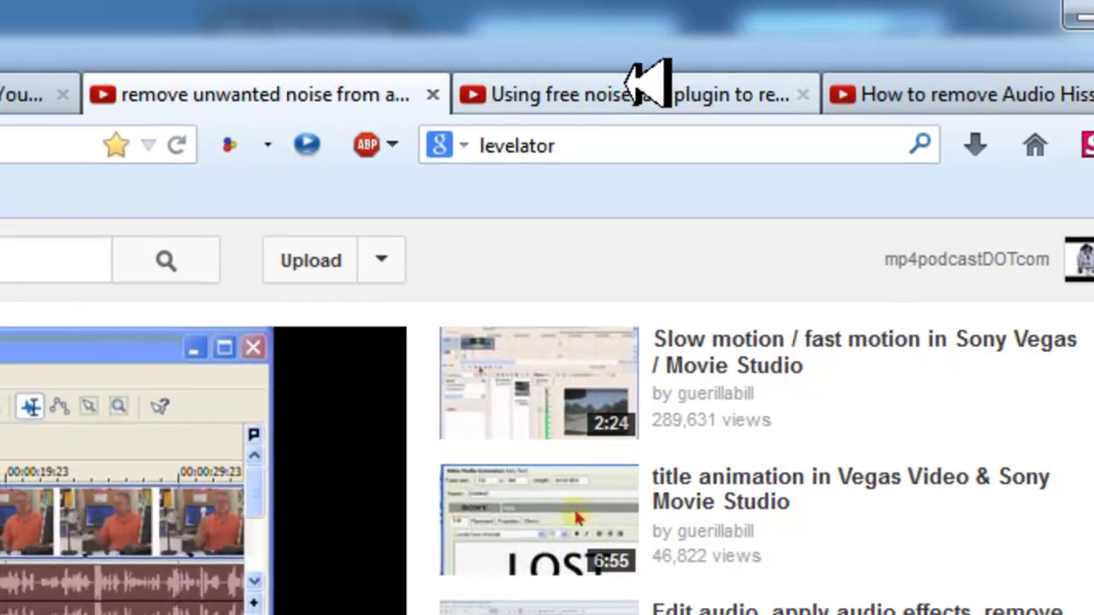
{"action": "left_click", "coordinate": [645, 89]}
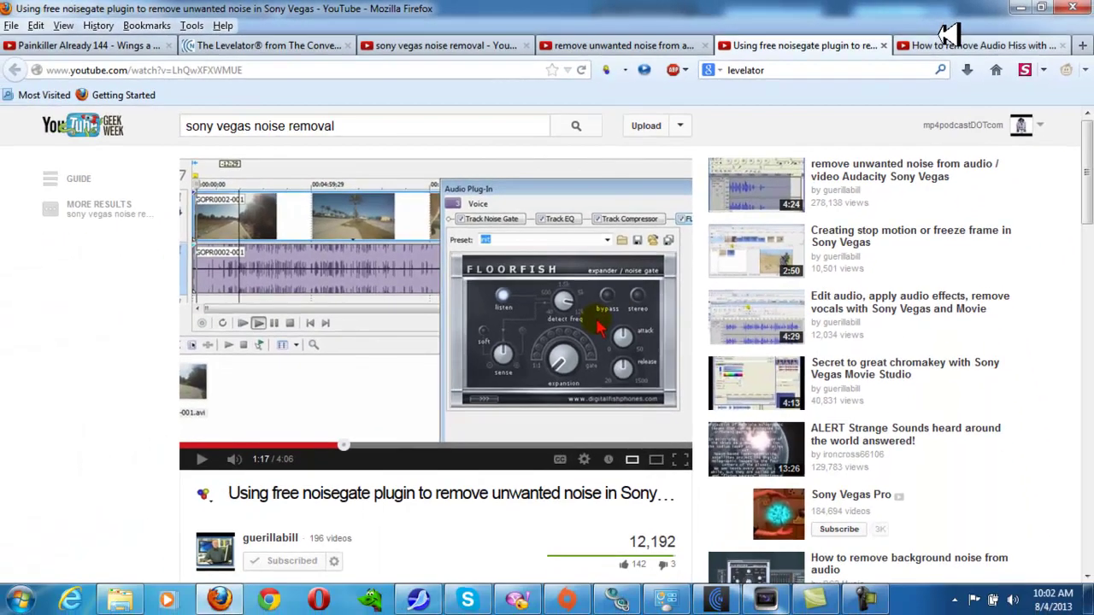
{"action": "left_click", "coordinate": [945, 38]}
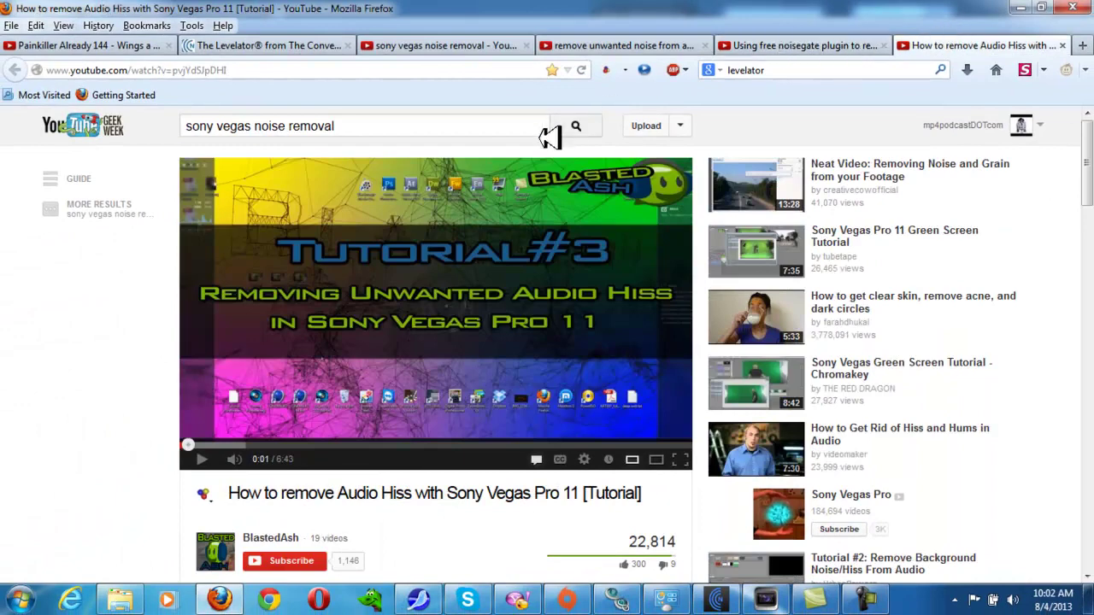
{"action": "left_click", "coordinate": [416, 44]}
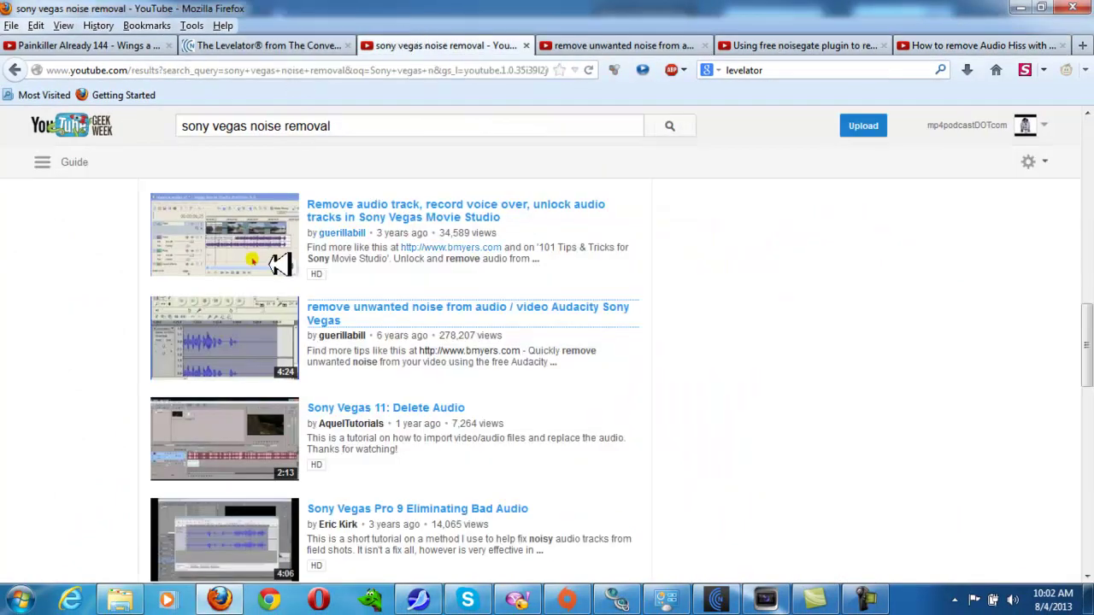
- Play Camtasia.mp4 from the C:\PKA\Camtasia folder in Windows Explorer
{"action": "left_click", "coordinate": [137, 599]}
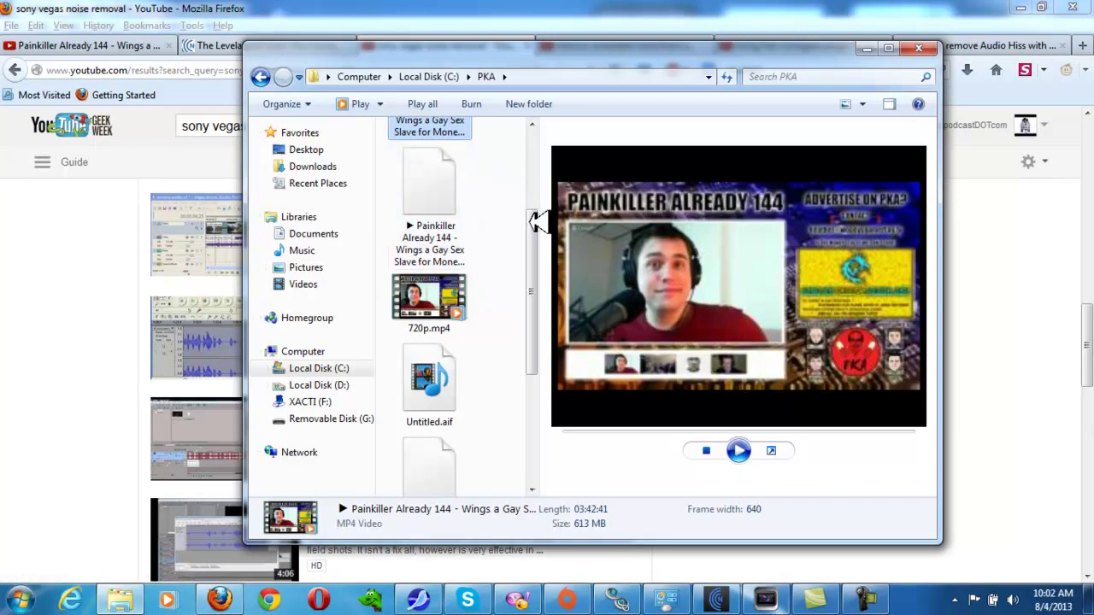
{"action": "left_click_drag", "start_coordinate": [536, 221], "coordinate": [537, 124]}
{"action": "double_click", "coordinate": [440, 167]}
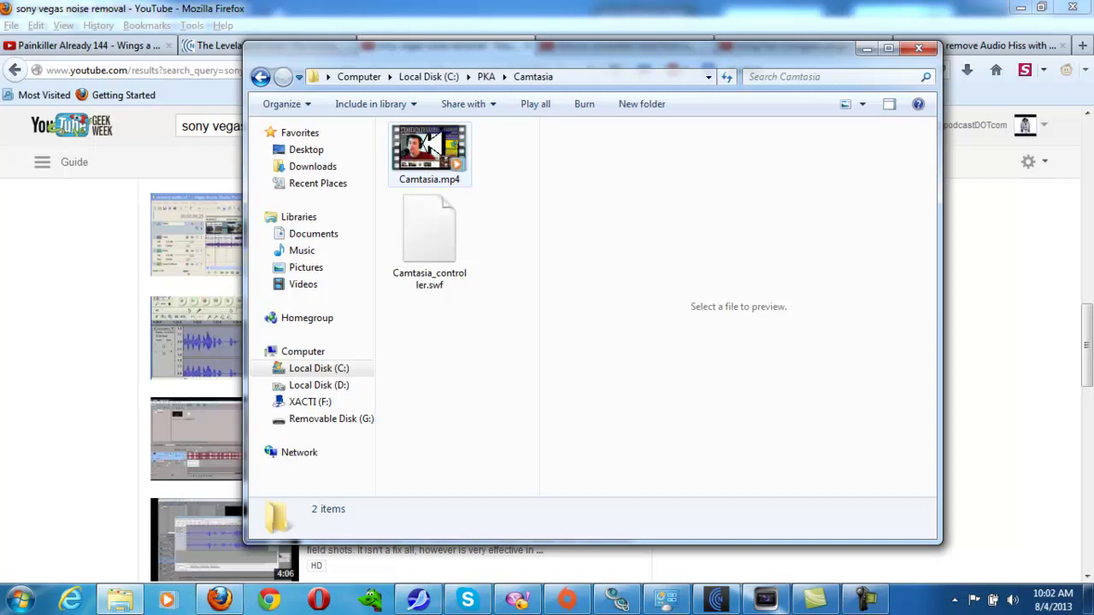
{"action": "left_click", "coordinate": [427, 147]}
{"action": "double_click", "coordinate": [427, 147]}
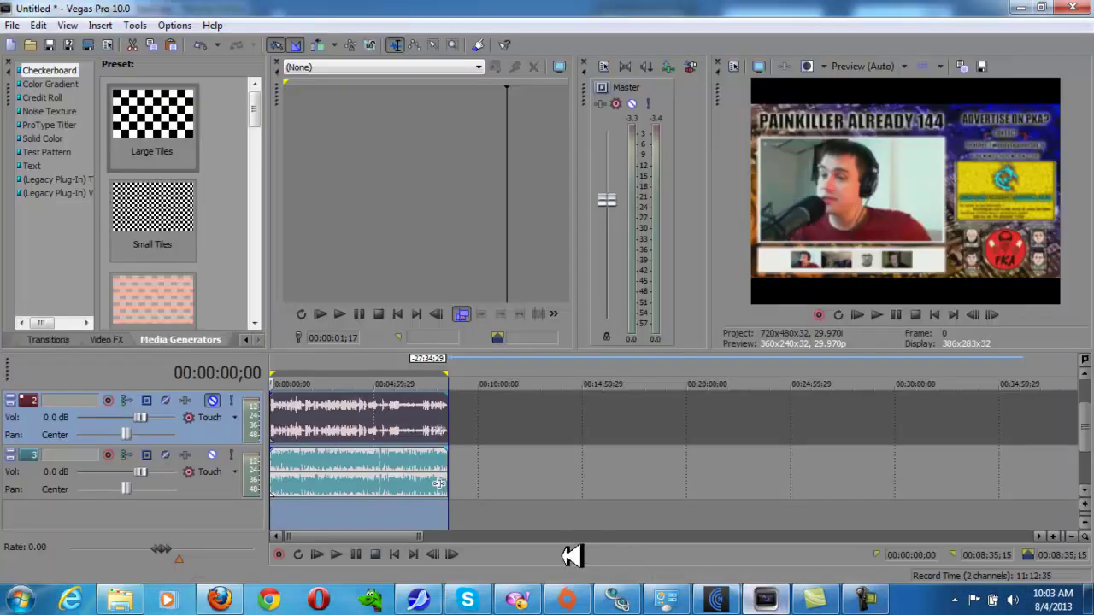
{"action": "left_click", "coordinate": [336, 554]}
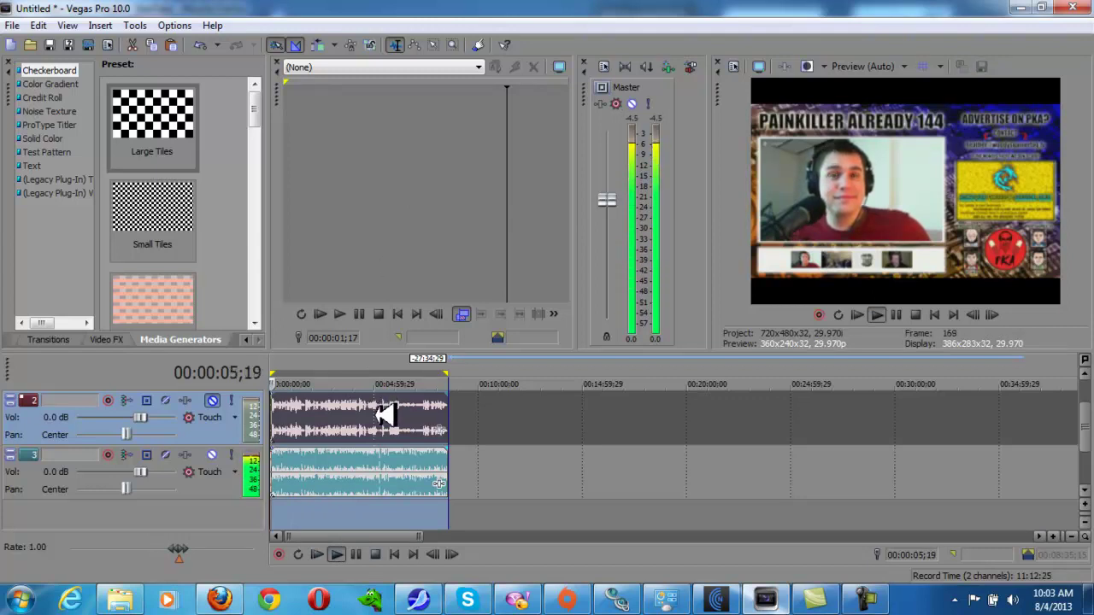
{"action": "left_click", "coordinate": [374, 555]}
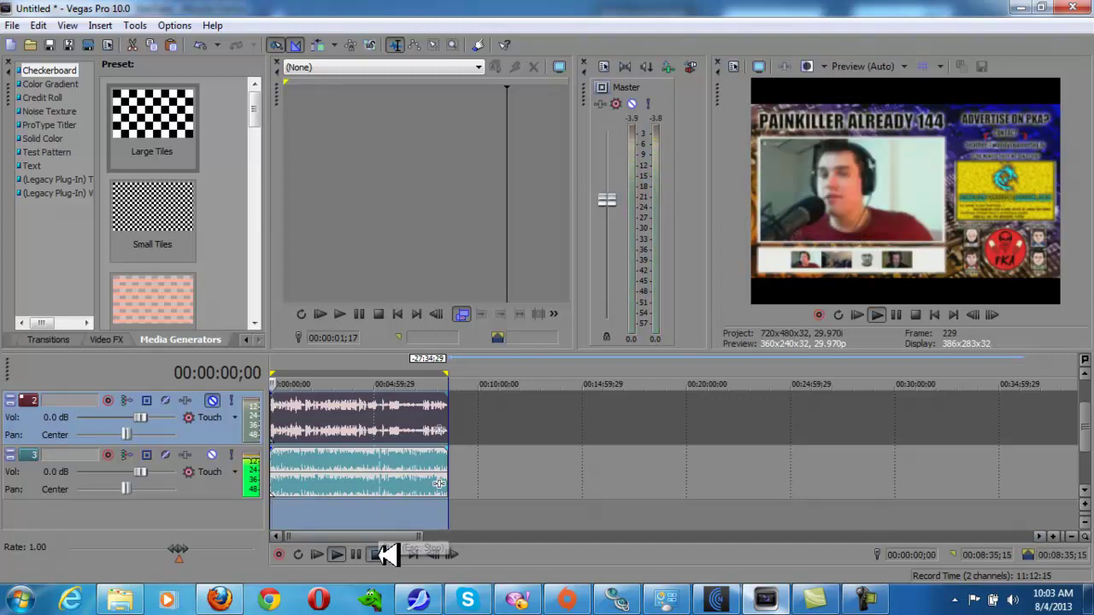